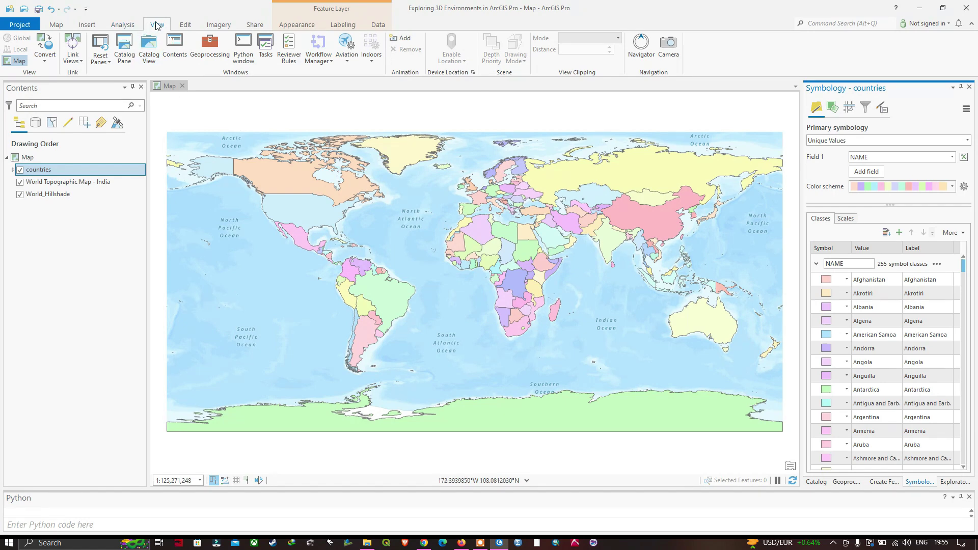
- Convert the 2D world map to a global scene
left_click(44, 57)
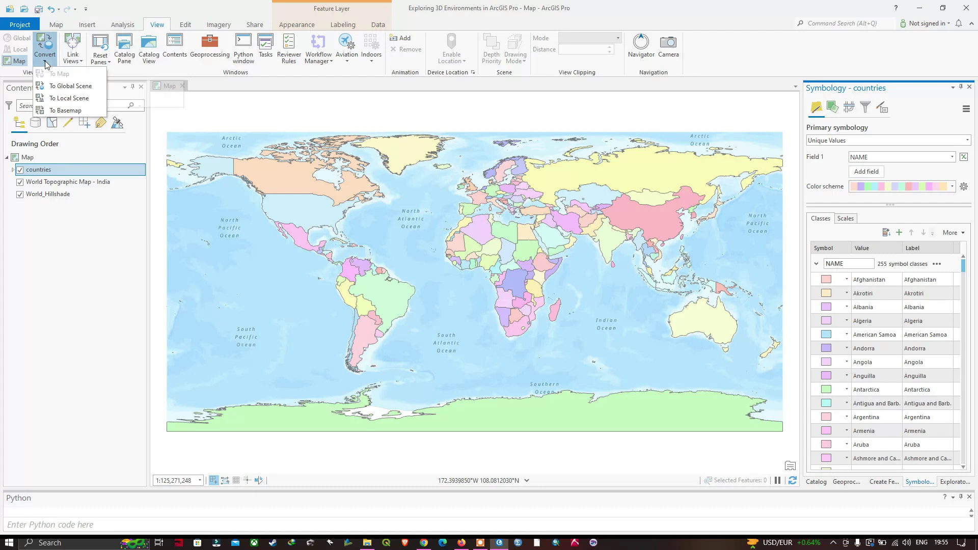
left_click(69, 86)
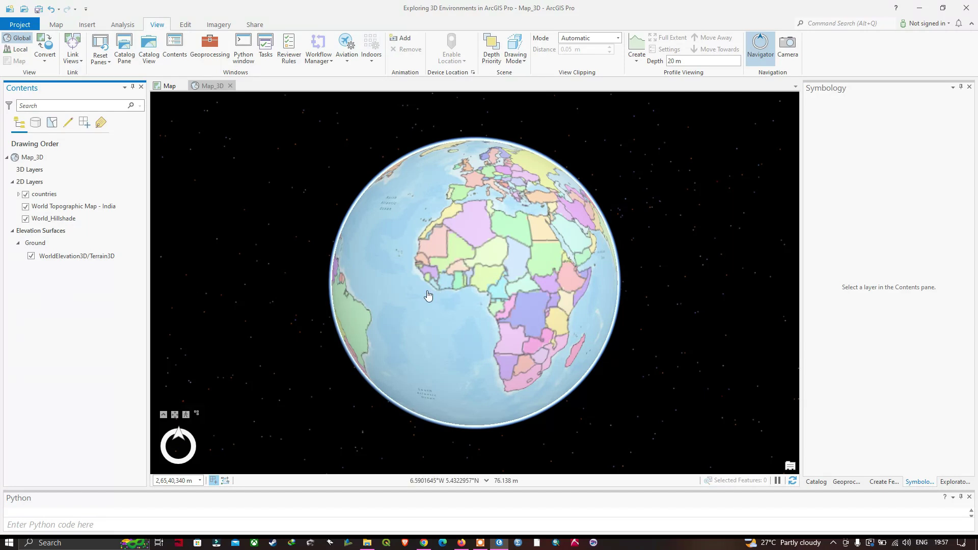
left_click_drag(565, 267, 549, 262)
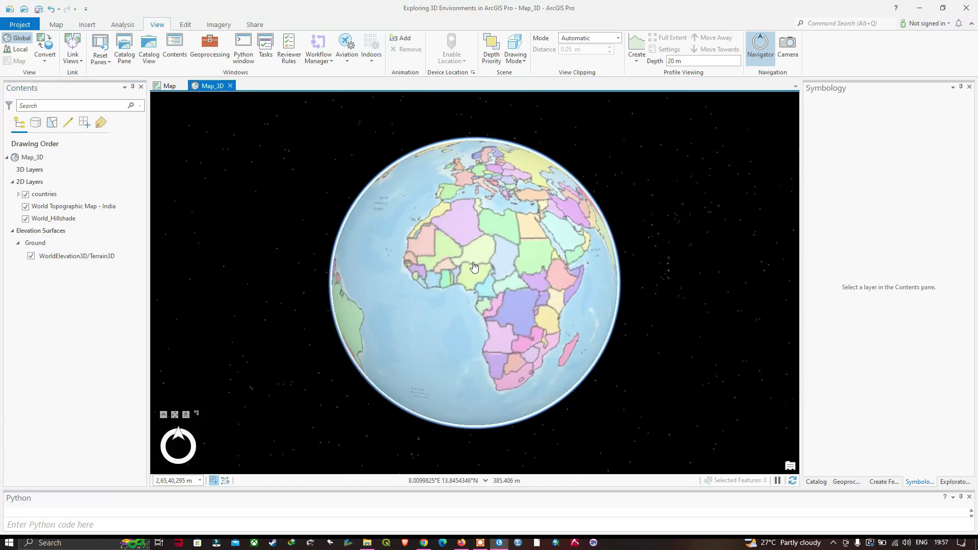
left_click_drag(466, 275, 371, 280)
left_click_drag(513, 273, 527, 293)
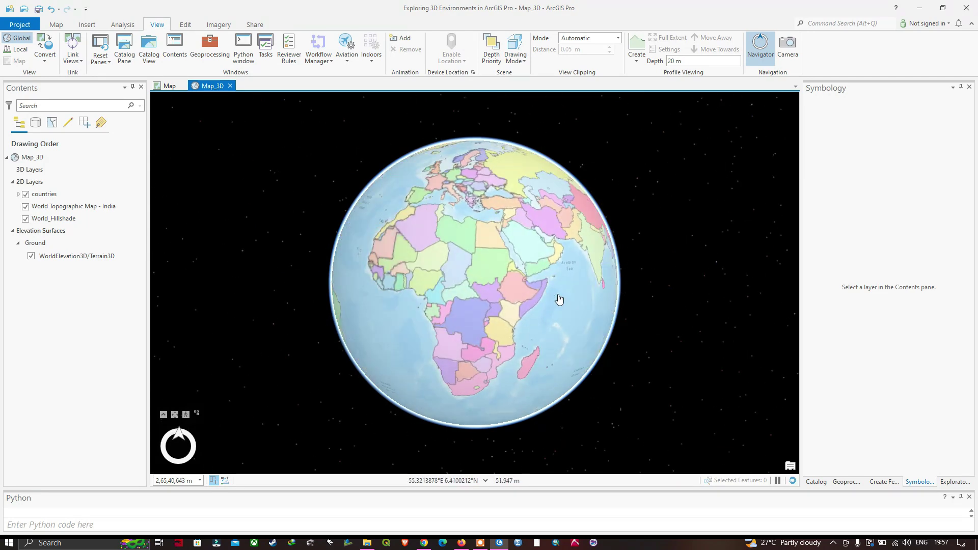
- Review the 3D Layers, 2D Layers and Elevation Surfaces groups in the Map_3D scene's contents
left_click(39, 160)
left_click(45, 171)
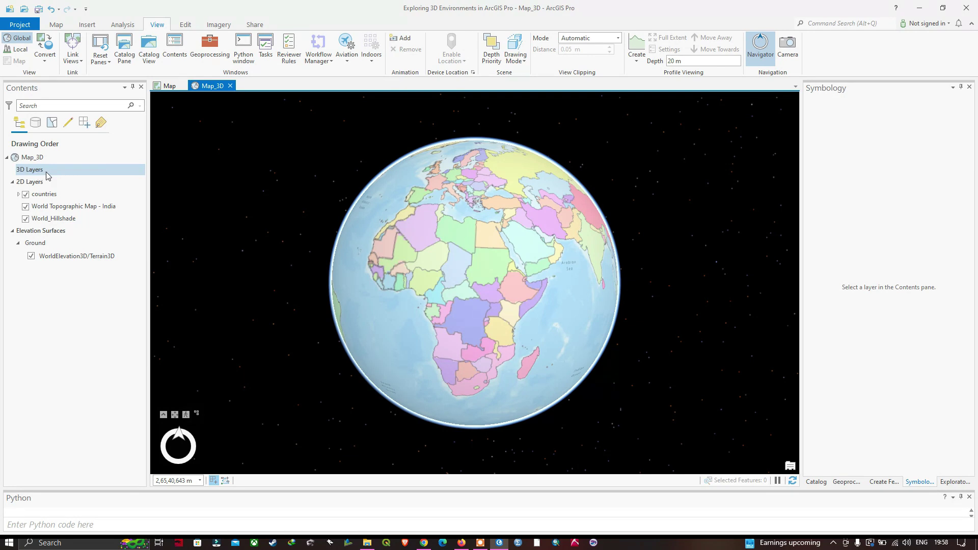
left_click(39, 183)
left_click(62, 233)
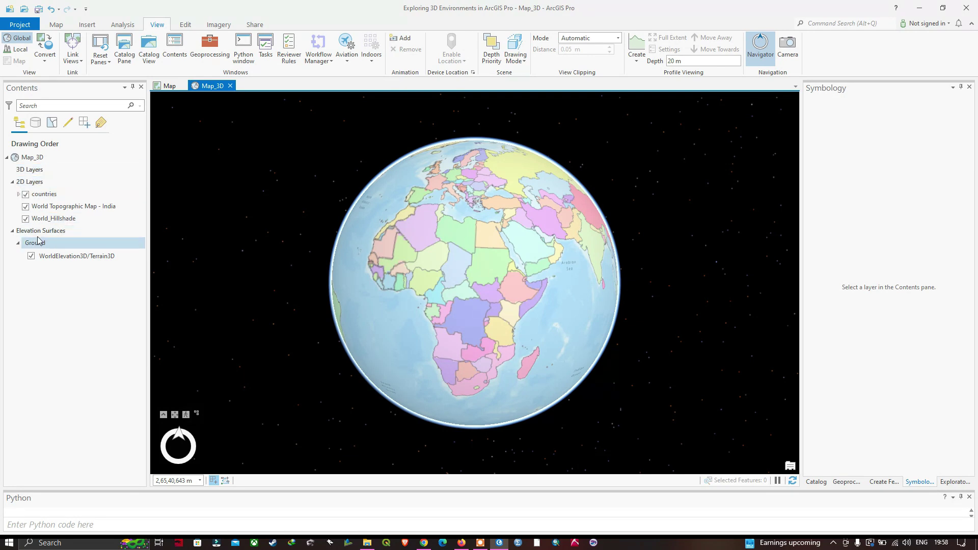
left_click(60, 219)
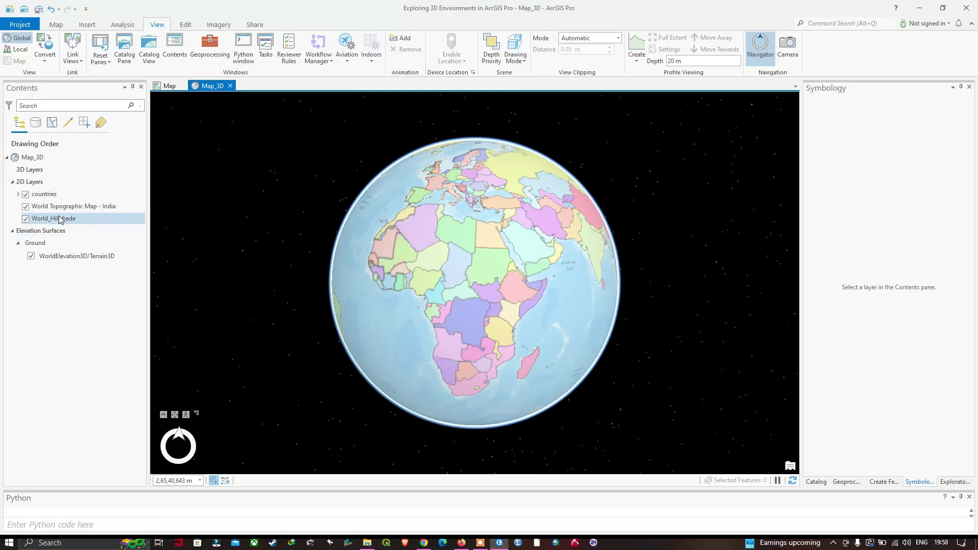
left_click(64, 210)
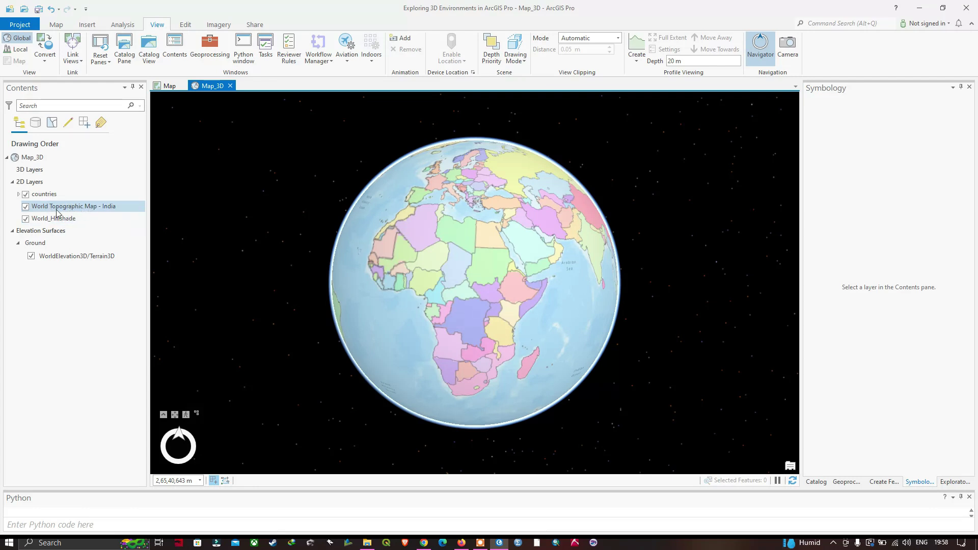
left_click(29, 197)
left_click(27, 185)
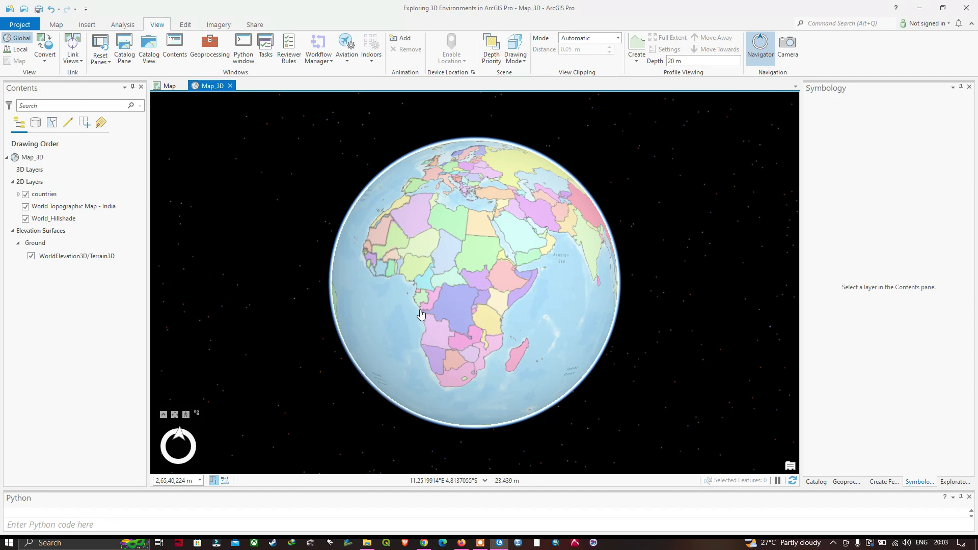
- Examine the data source location of the WorldElevation3D/Terrain3D elevation source in its properties
left_click(71, 261)
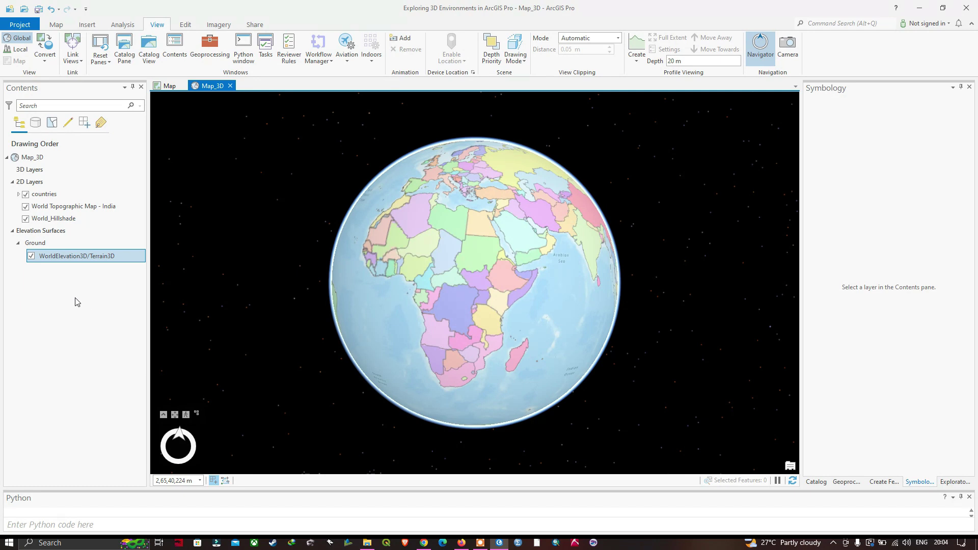
double_click(67, 260)
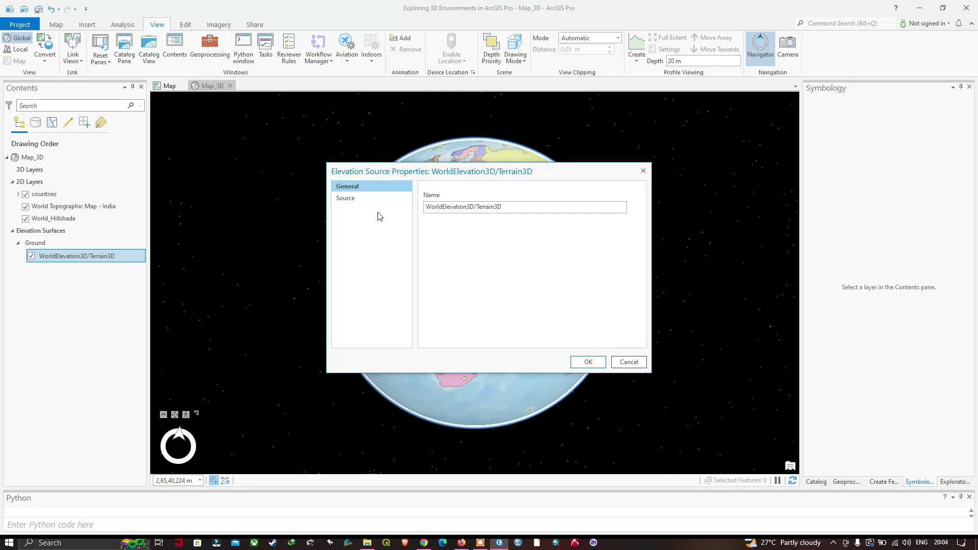
left_click(340, 199)
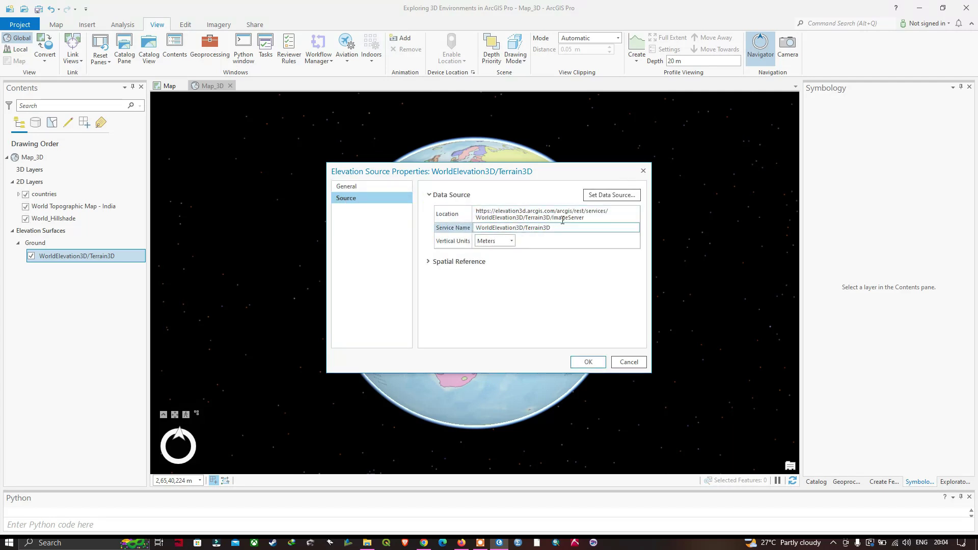
double_click(568, 217)
left_click_drag(527, 219, 473, 213)
key("Escape")
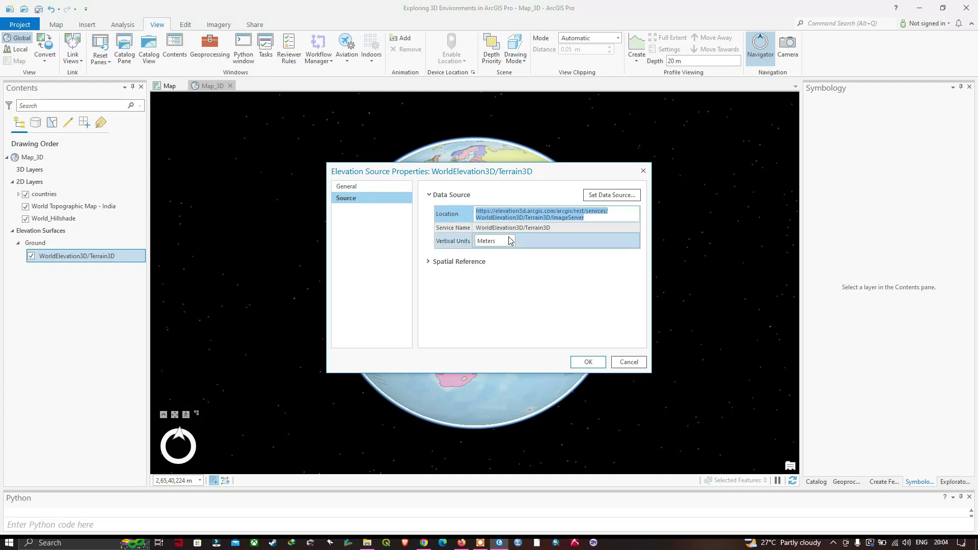
left_click(530, 214)
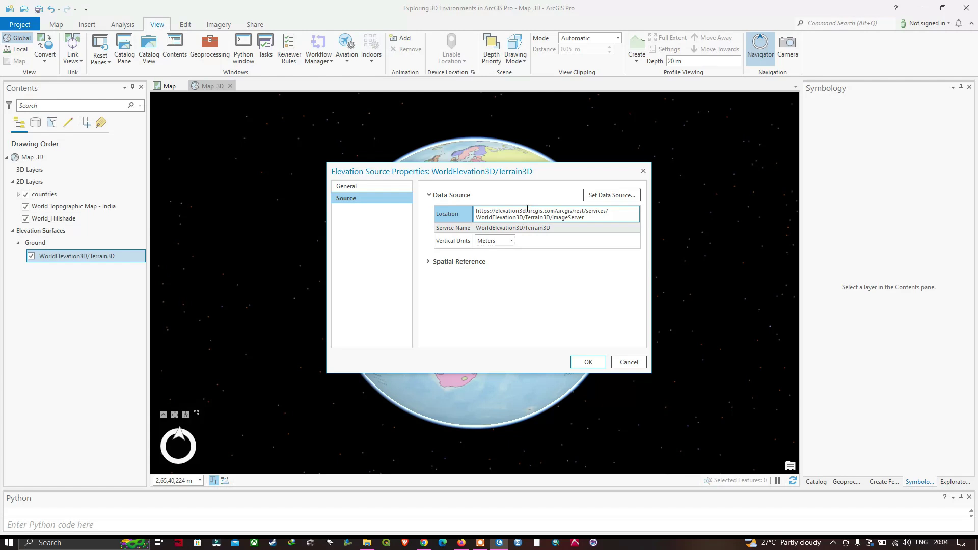
left_click_drag(530, 211, 539, 267)
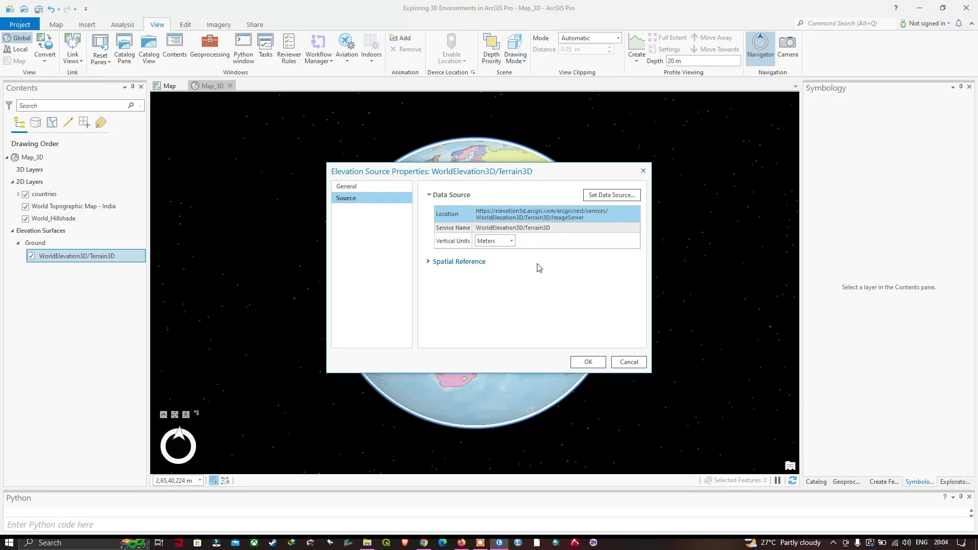
- Read through the terrain elevation source's spatial reference details and close its properties without changes
left_click(428, 262)
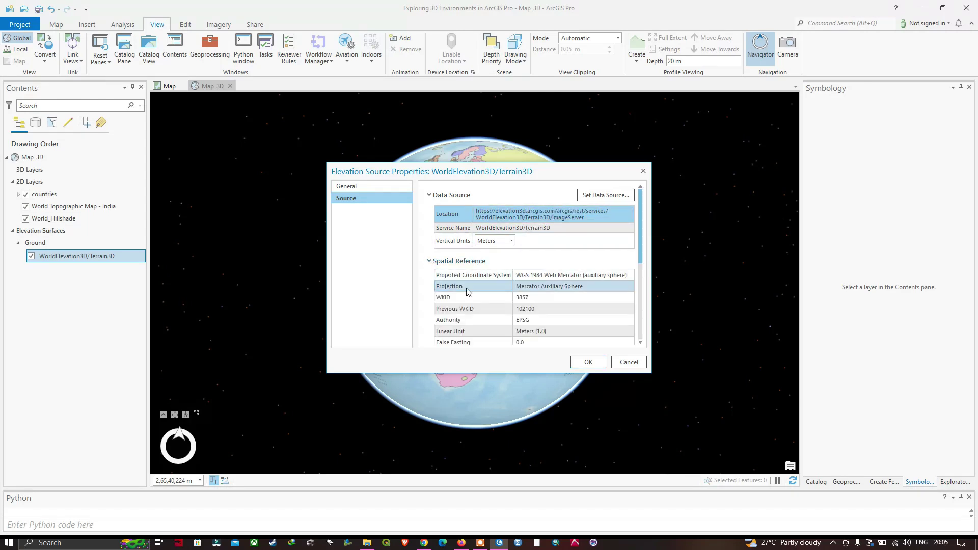
left_click(534, 277)
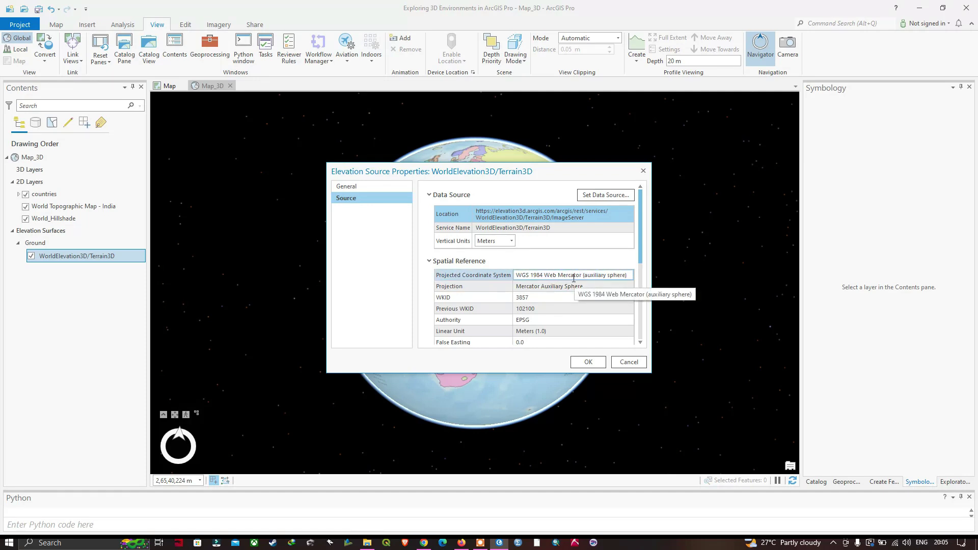
scroll(505, 320, "down", 5)
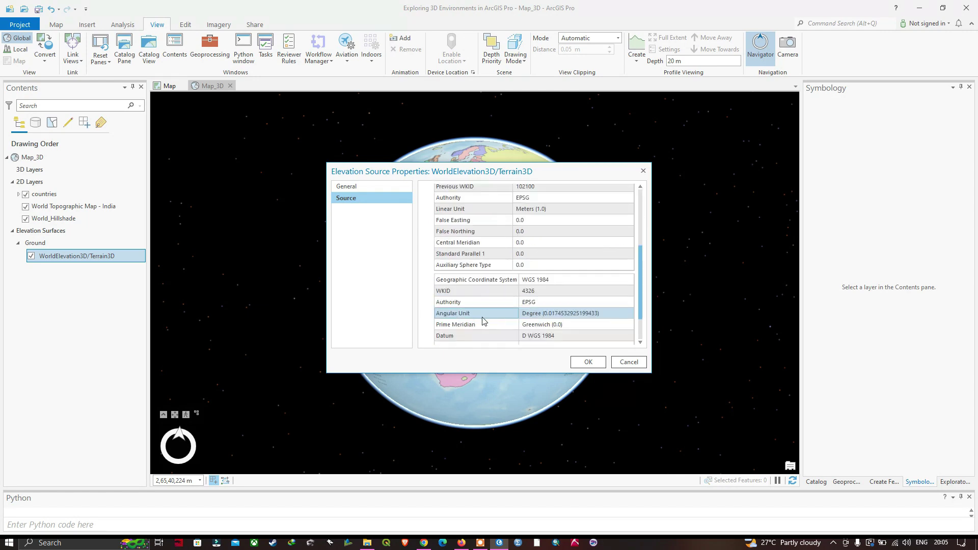
scroll(484, 325, "down", 2)
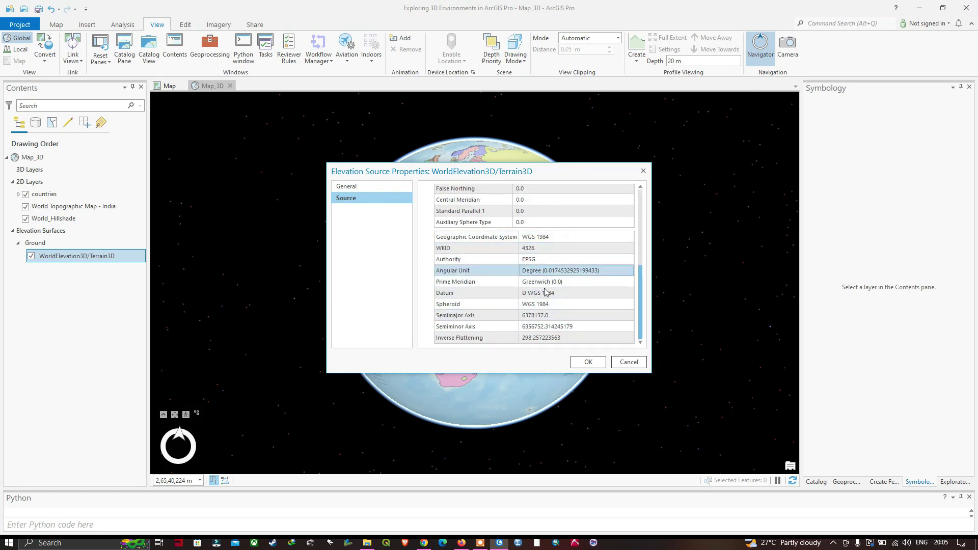
scroll(544, 294, "up", 5)
scroll(544, 294, "up", 3)
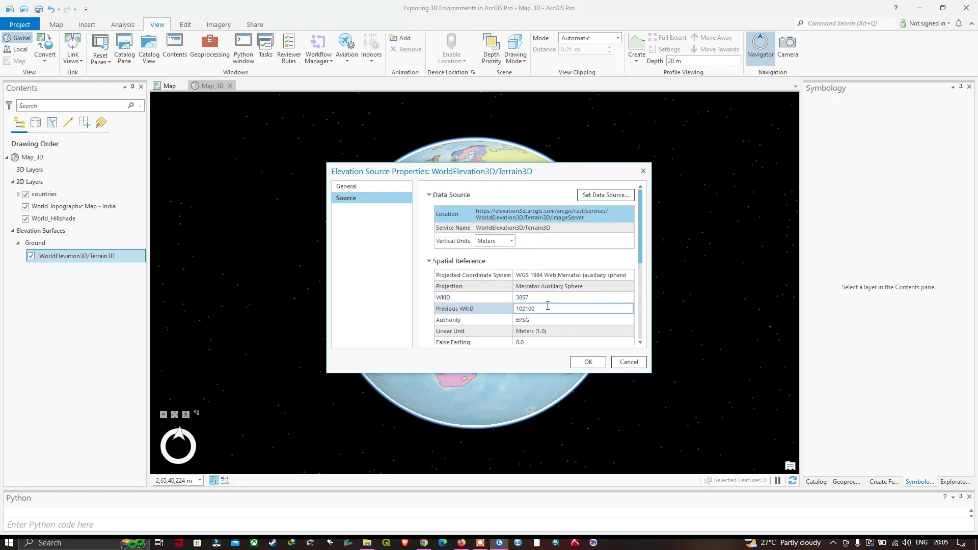
left_click(629, 361)
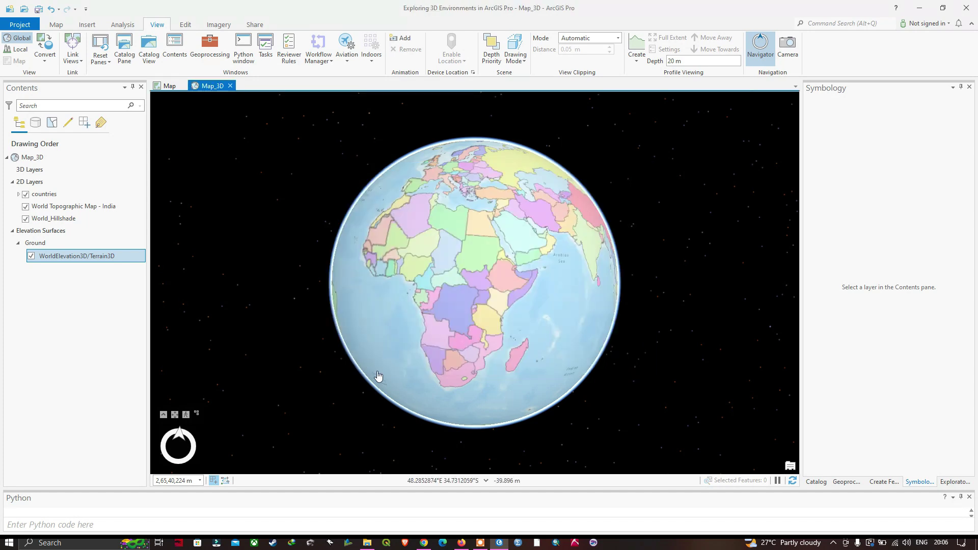
- Hide the countries layer to view the topographic basemap on the globe, and show the layer again
left_click(25, 194)
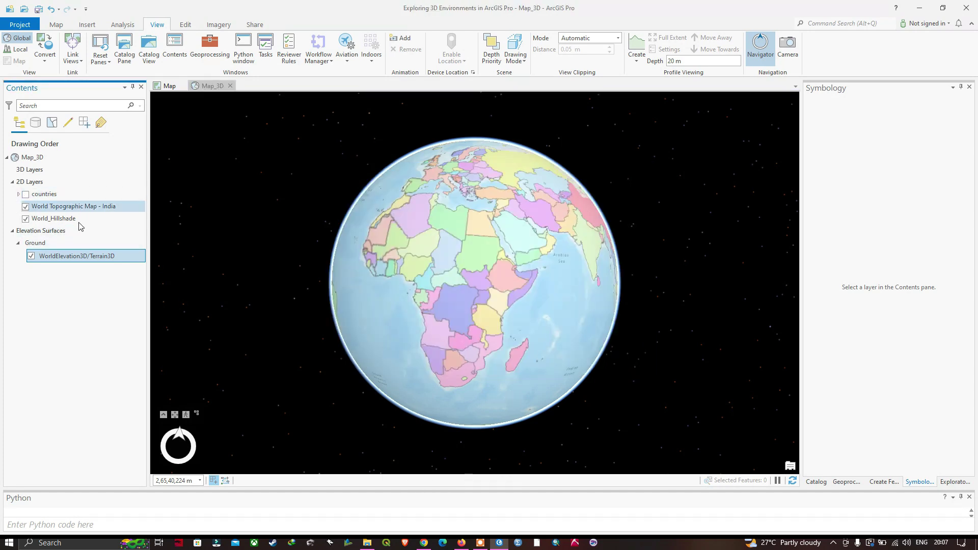
left_click_drag(421, 273, 531, 289)
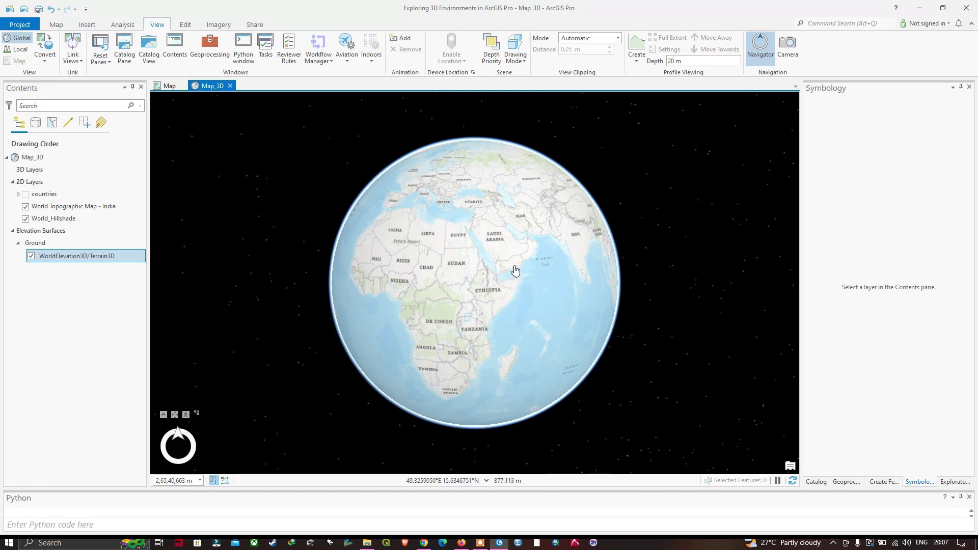
left_click(26, 194)
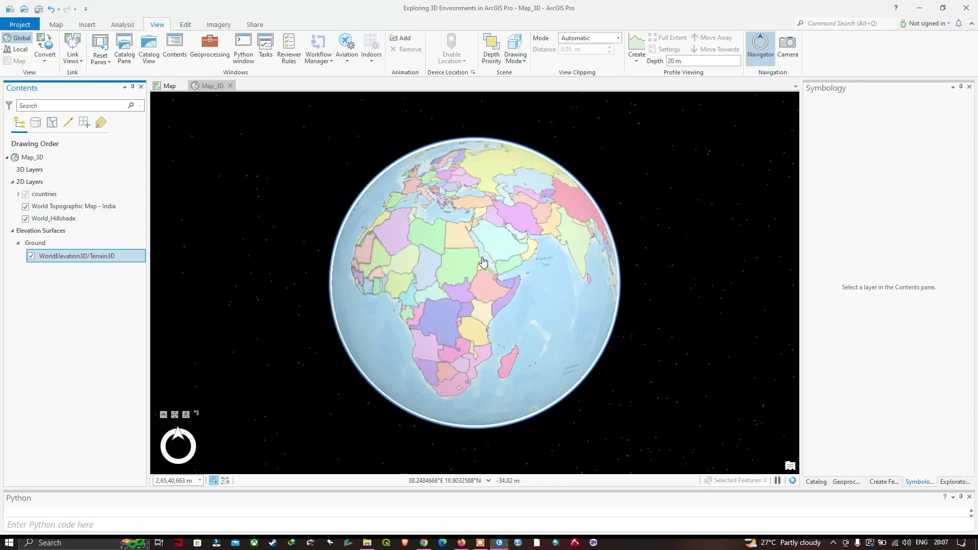
- Extrude the countries layer using the Absolute Height extrusion type
left_click(49, 195)
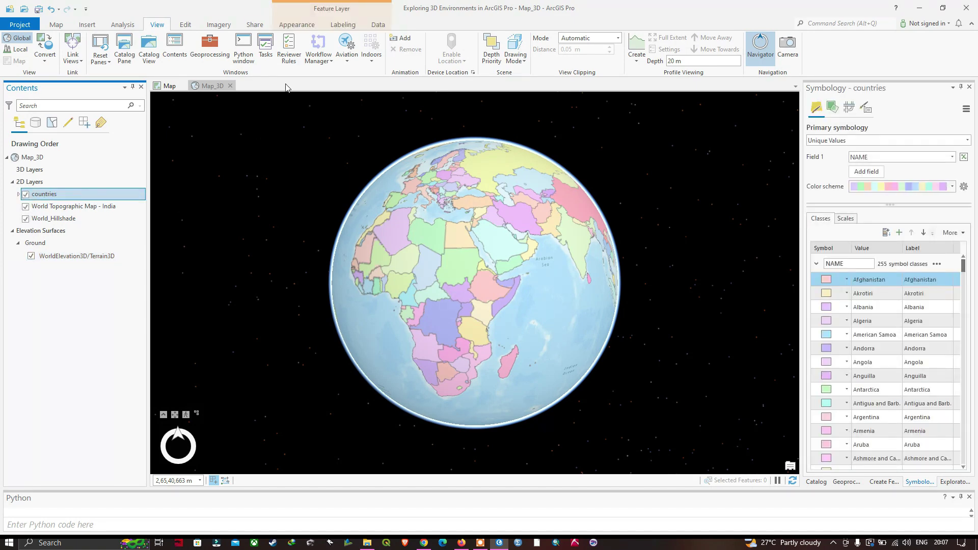
scroll(402, 75, "down", 4)
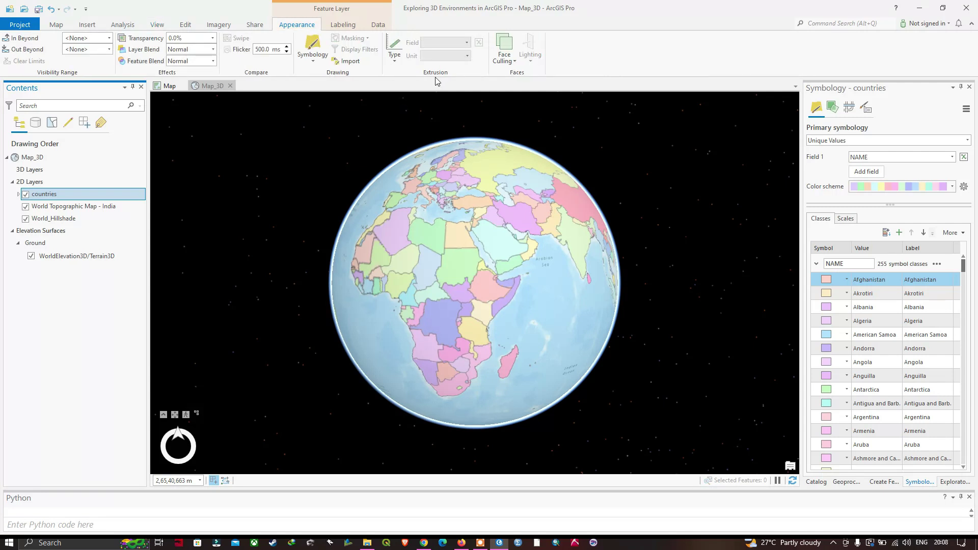
left_click(395, 62)
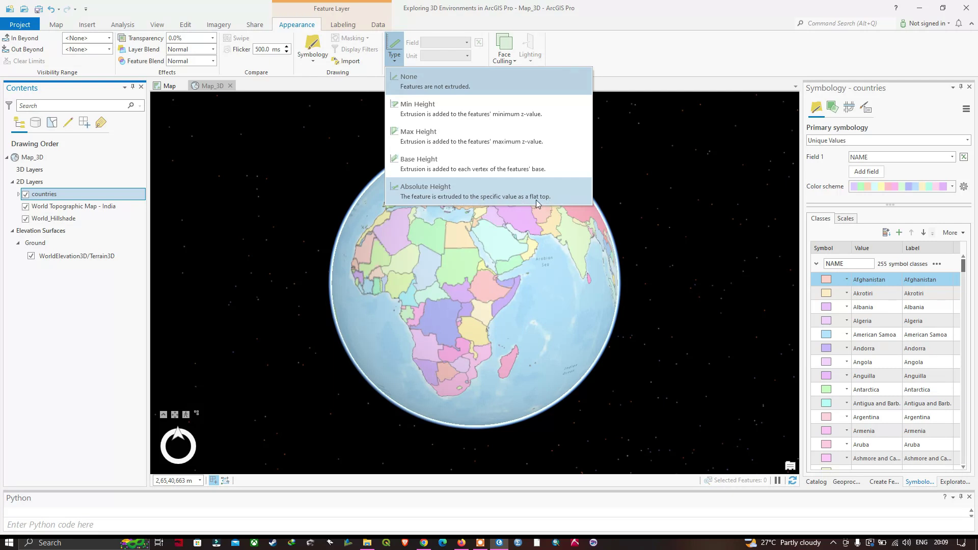
left_click(506, 194)
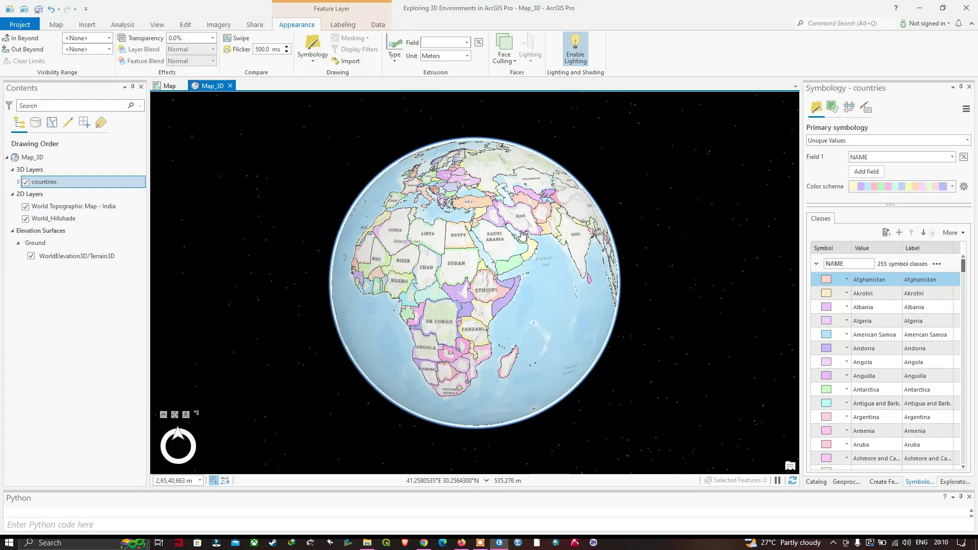
left_click_drag(475, 252, 532, 205)
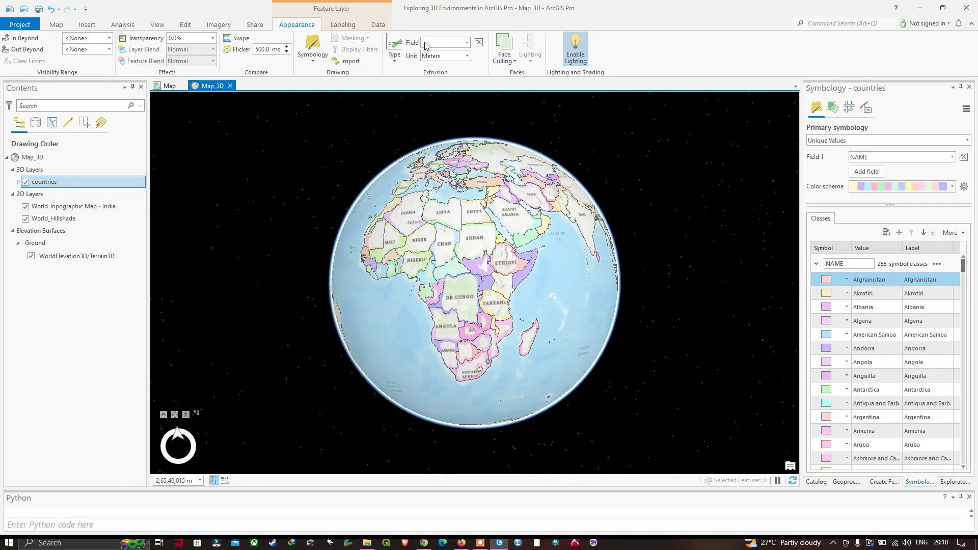
- Set the countries layer's extrusion field to POP_RANK and its unit to Kilometers
left_click(466, 43)
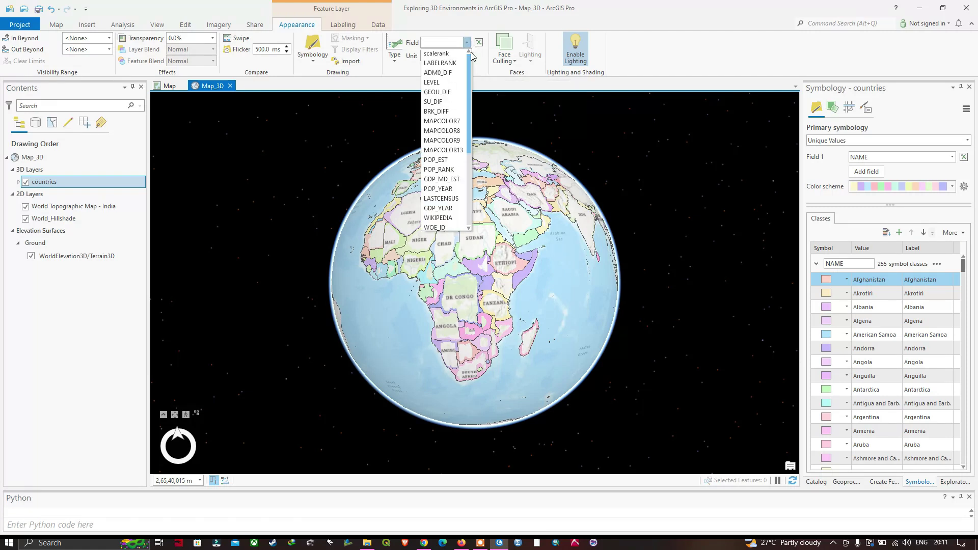
left_click(450, 170)
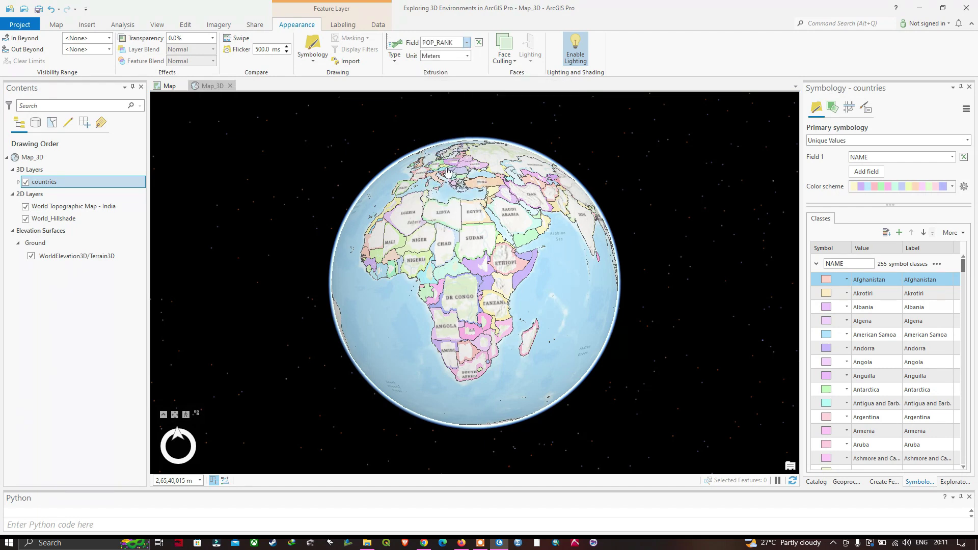
left_click(468, 58)
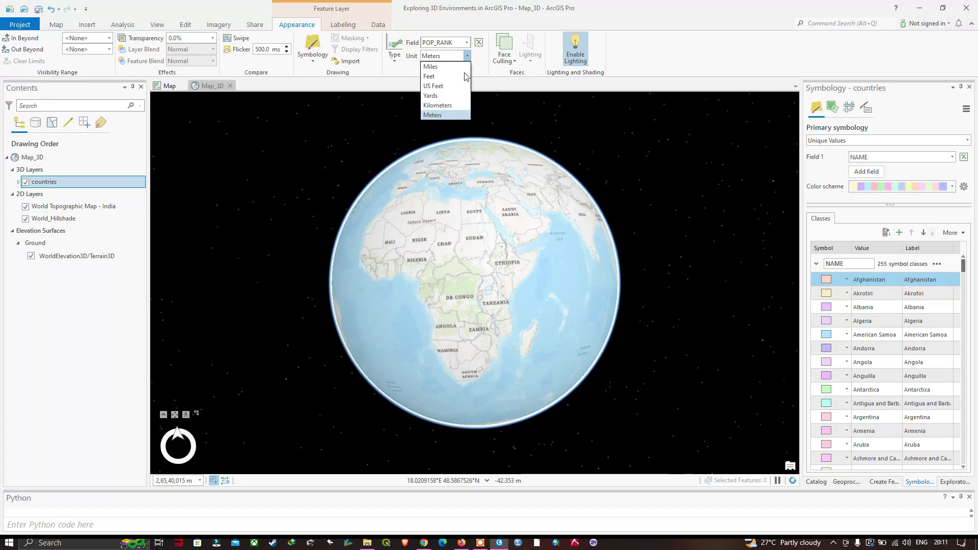
left_click(441, 106)
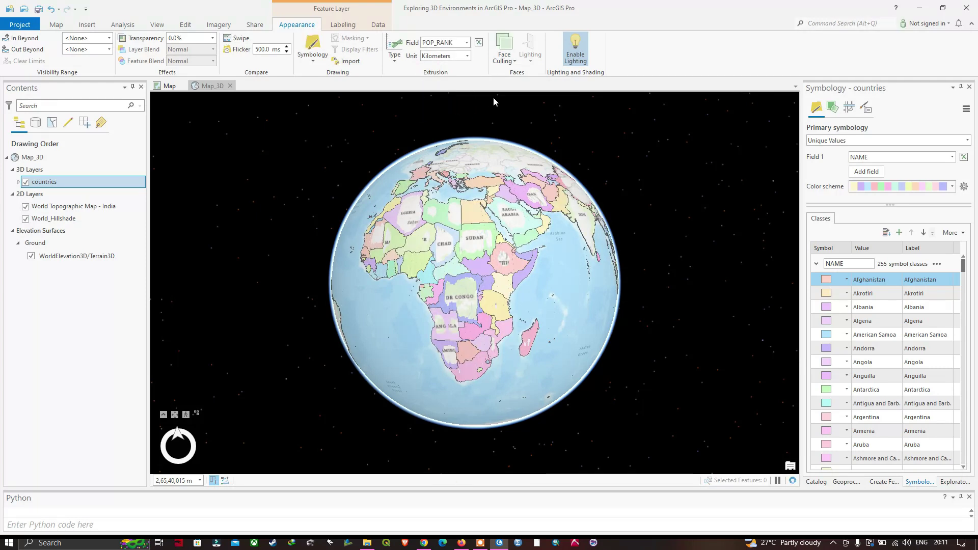
- Apply a custom Arcade extrusion expression to the countries layer that scales up the $feature.POP_RANK value
left_click(479, 45)
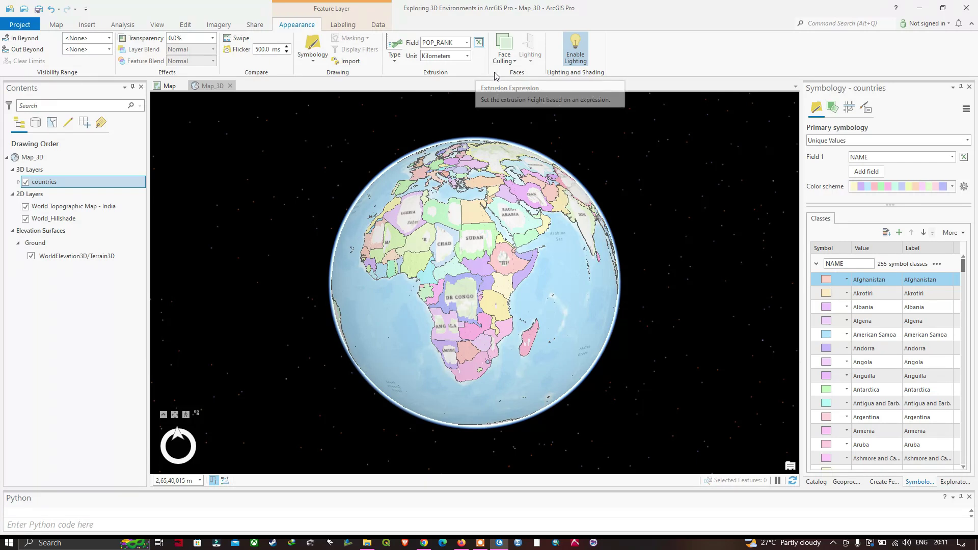
left_click(478, 43)
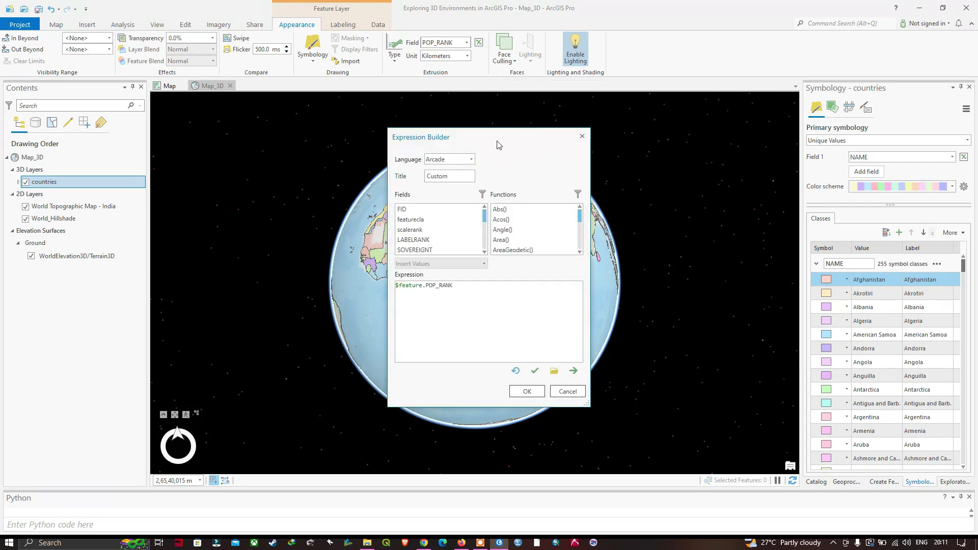
left_click_drag(516, 138, 758, 159)
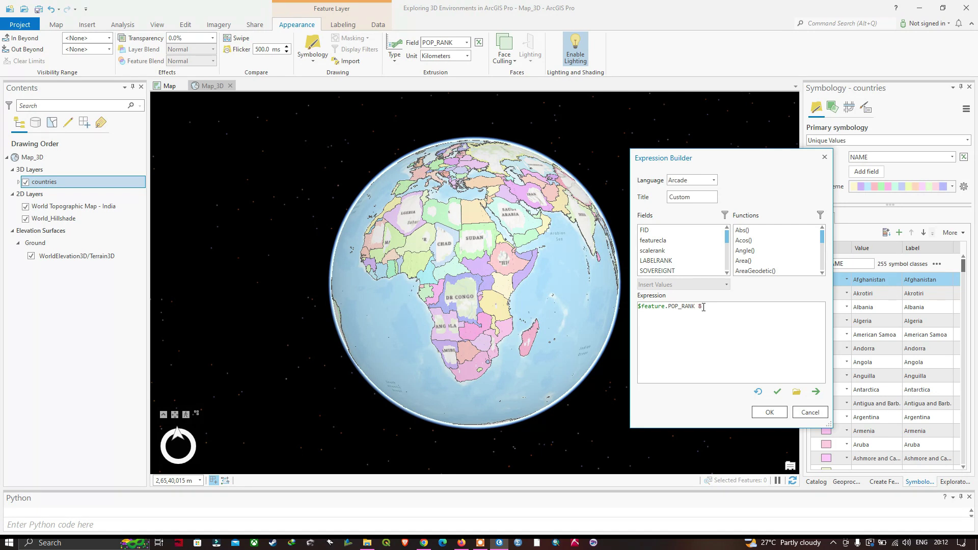
key("BackSpace")
left_click(769, 411)
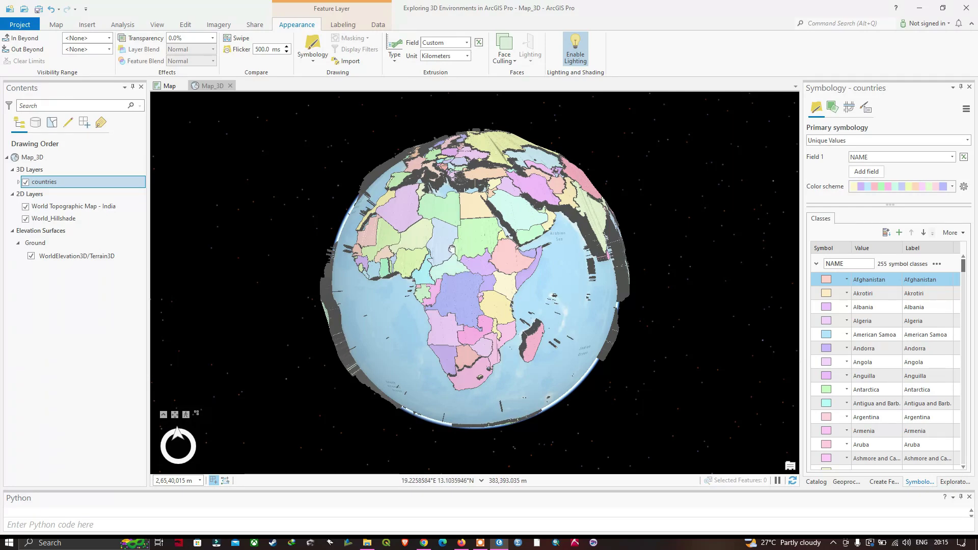
- Rotate the globe across the Atlantic, South America and Asia to examine the extruded country heights
left_click_drag(452, 249, 606, 326)
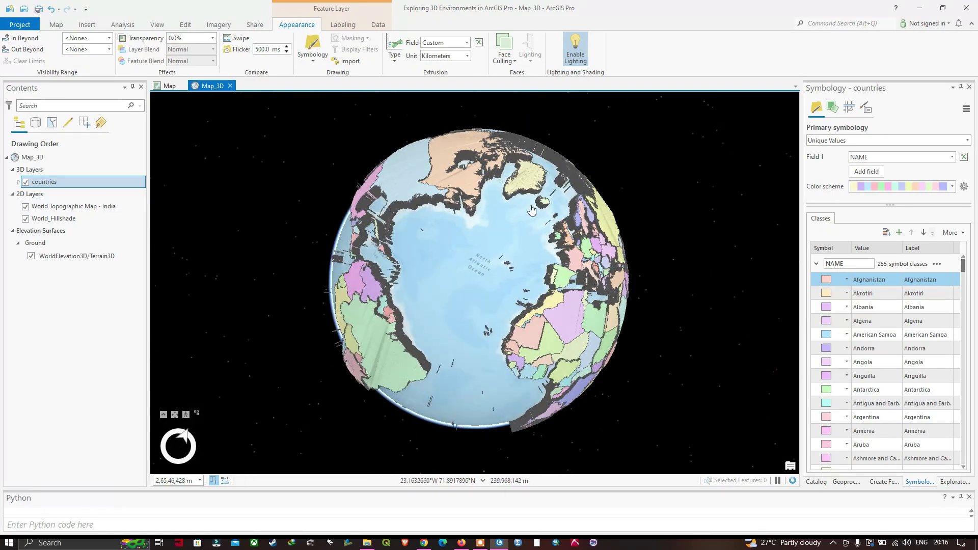
left_click_drag(481, 261, 509, 204)
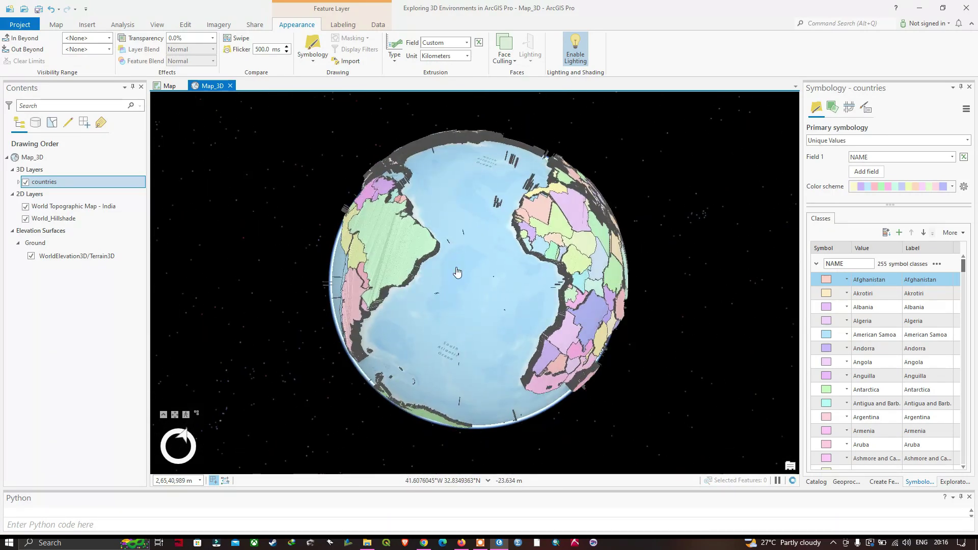
left_click_drag(497, 273, 497, 234)
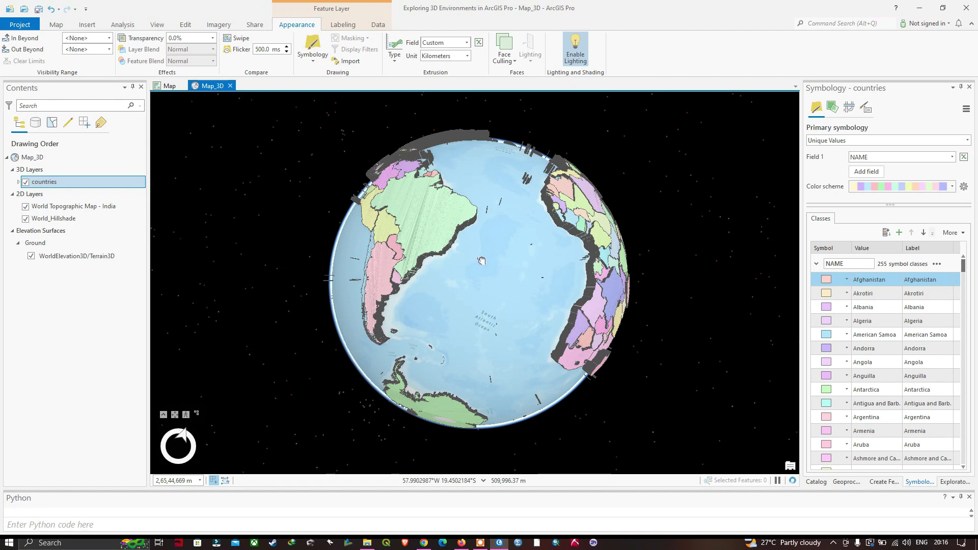
left_click_drag(481, 261, 563, 230)
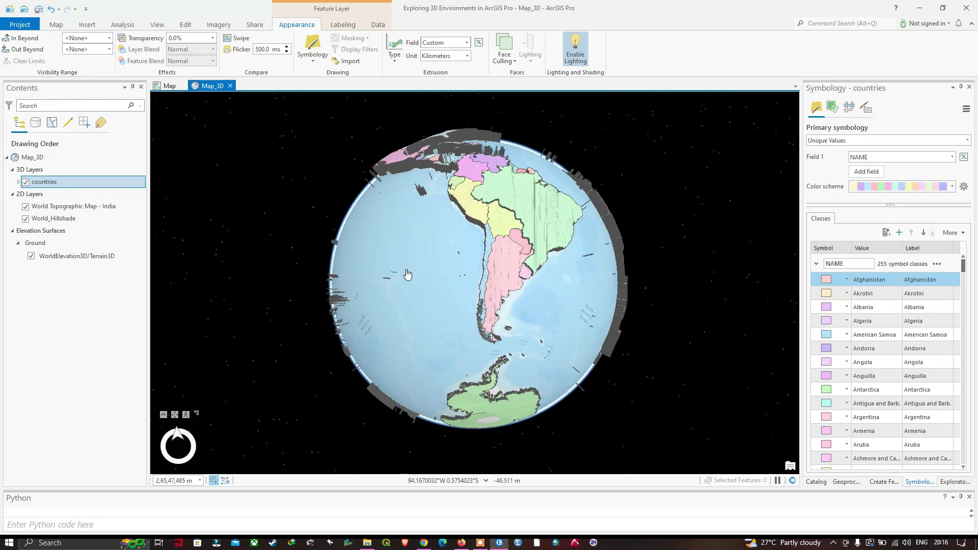
left_click_drag(381, 210, 379, 264)
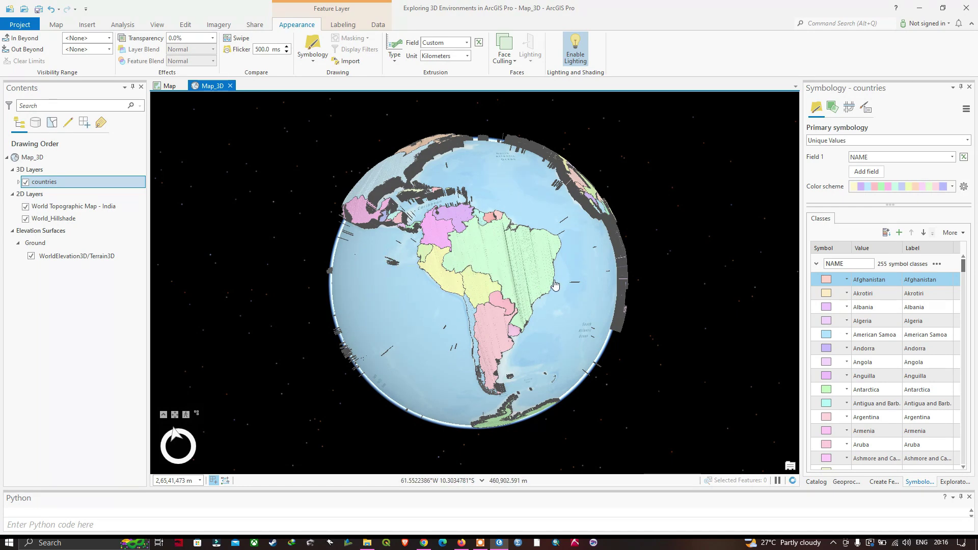
left_click_drag(380, 250, 388, 289)
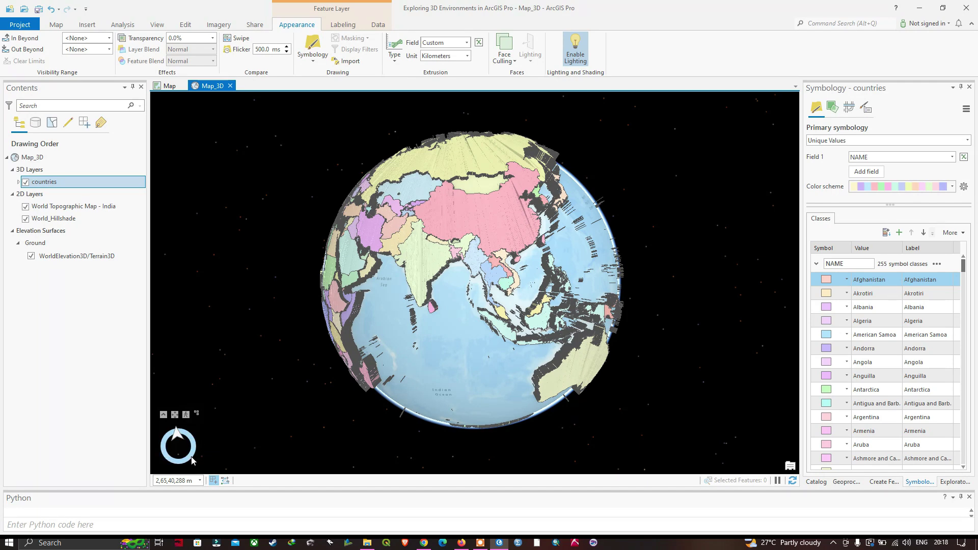
- Change the globe's heading with the on-screen navigator and examine the extrusions around the Arctic, Europe and Asia
left_click_drag(187, 447, 165, 464)
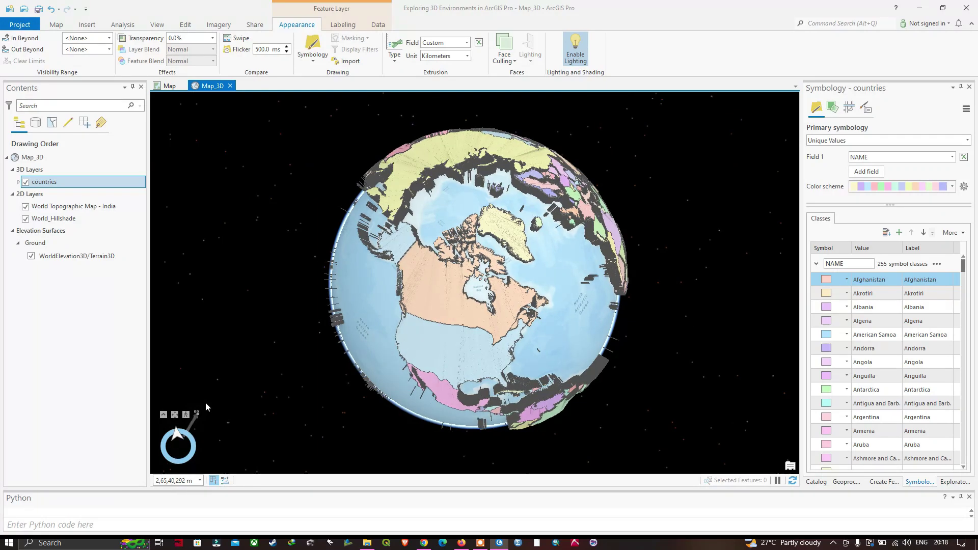
left_click_drag(206, 406, 166, 489)
left_click_drag(405, 328, 568, 271)
left_click_drag(487, 219, 531, 197)
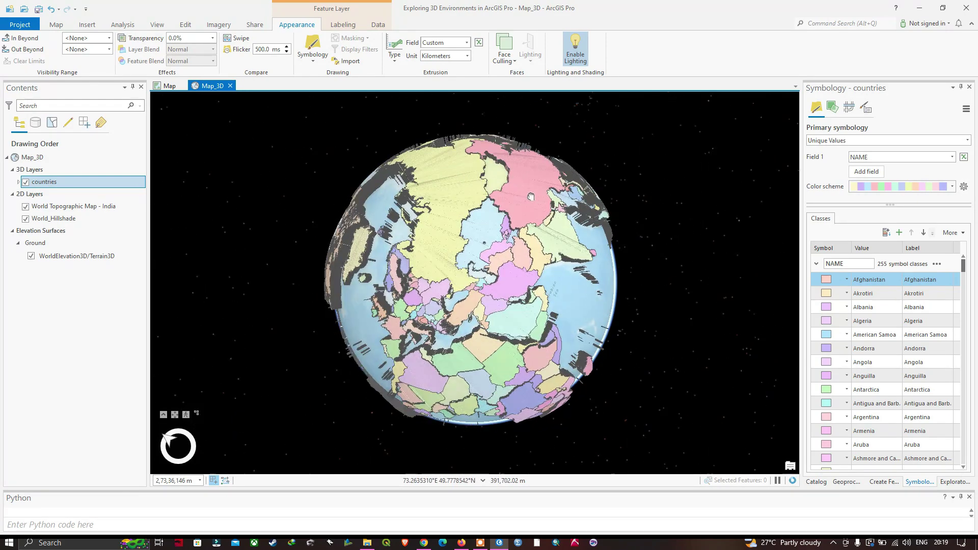
left_click_drag(475, 336, 395, 292)
left_click_drag(586, 268, 444, 325)
- Zoom out to the whole globe, zoom in on Sudan and Egypt, and return to a tilted view of Africa
scroll(444, 325, "down", 5)
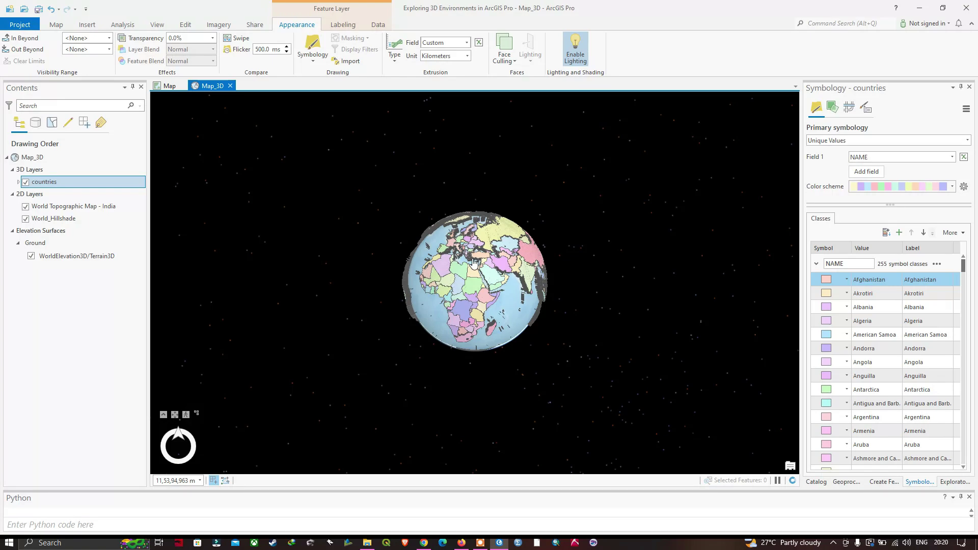
scroll(474, 263, "up", 5)
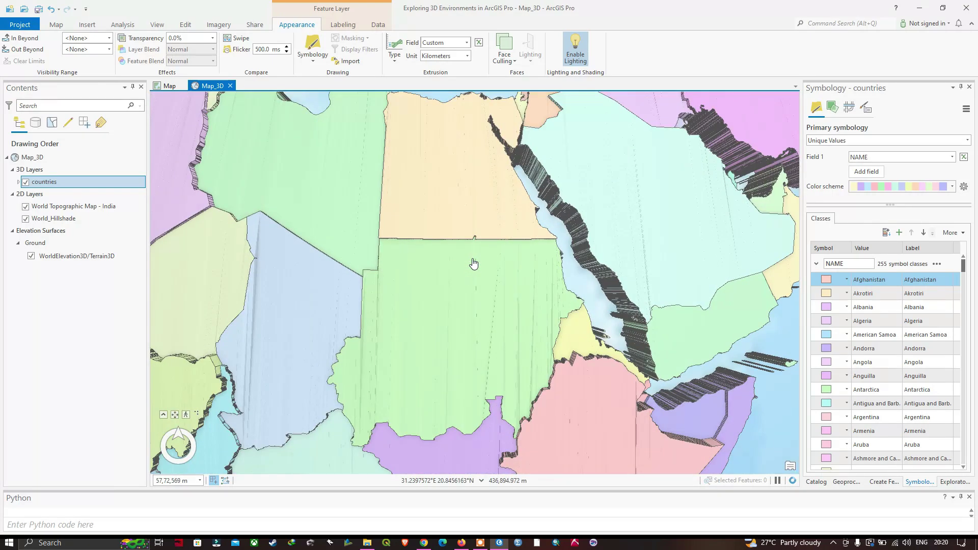
scroll(473, 263, "down", 3)
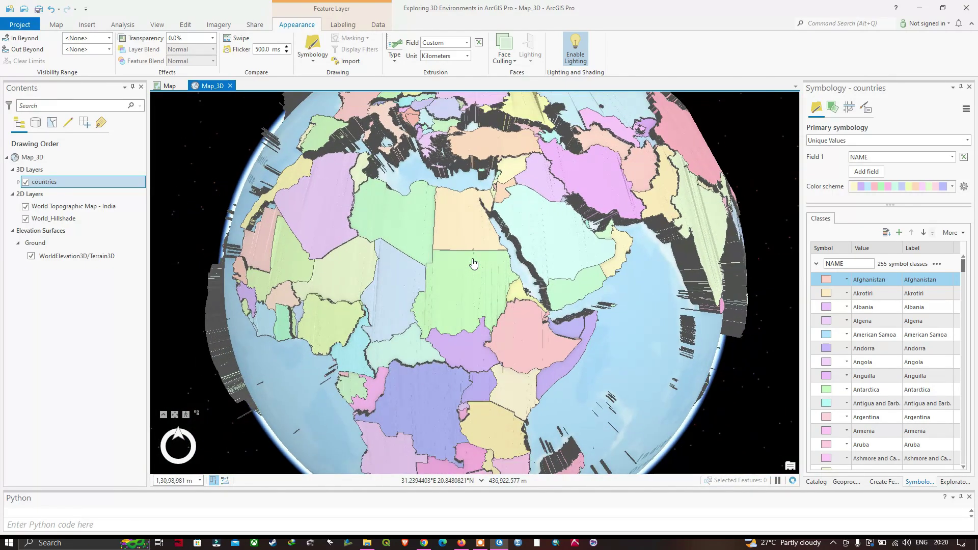
scroll(474, 263, "down", 2)
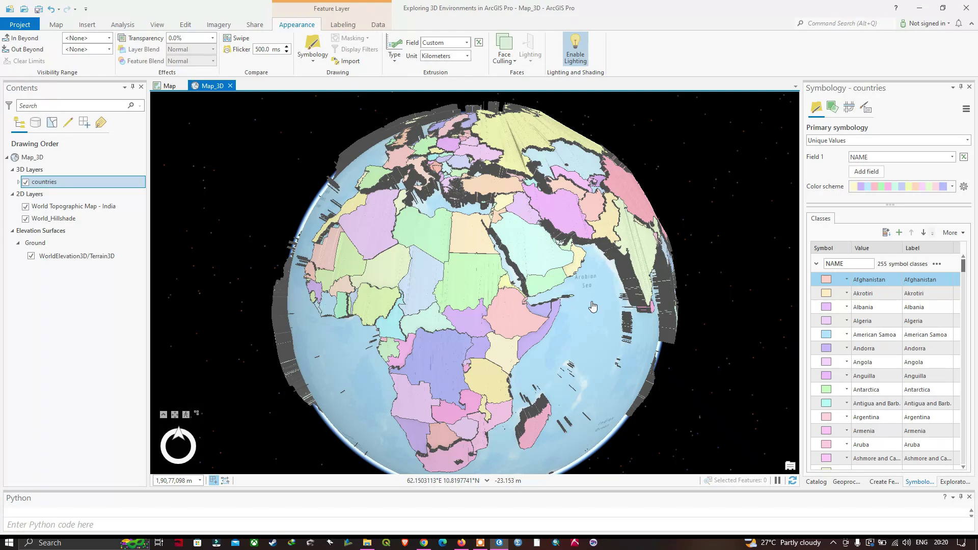
middle_click_drag(593, 306, 581, 357)
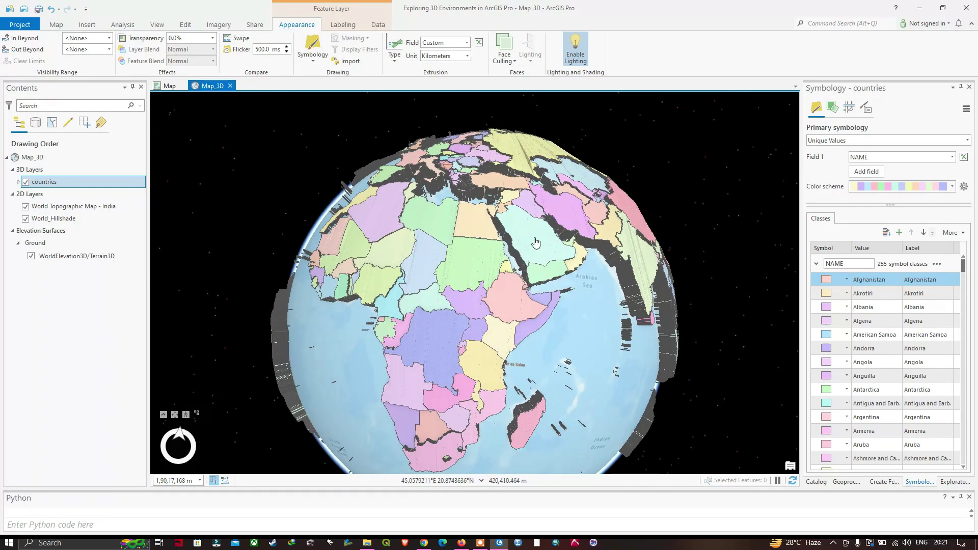
- Inspect the attributes of Sudan and Saudi Arabia in their pop-ups and close each one
left_click(470, 261)
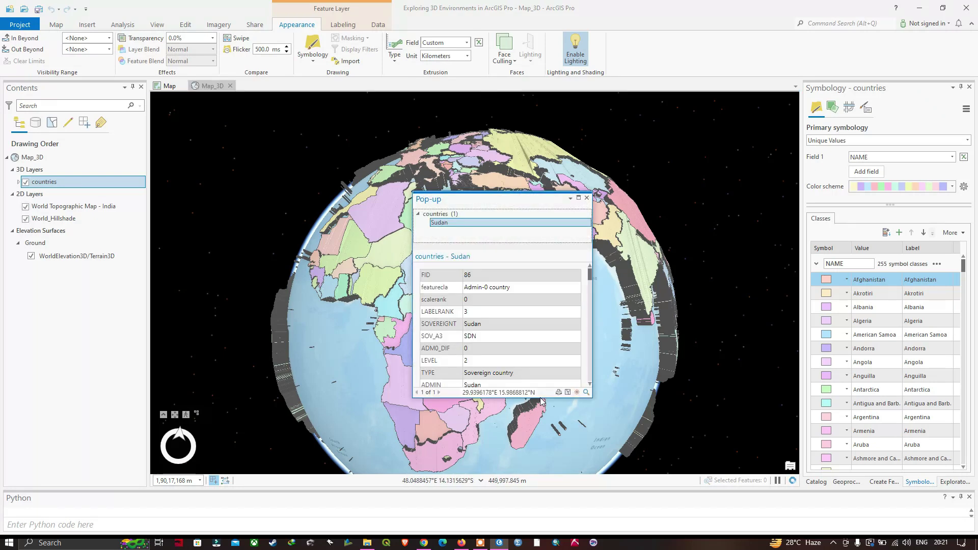
left_click_drag(539, 401, 540, 474)
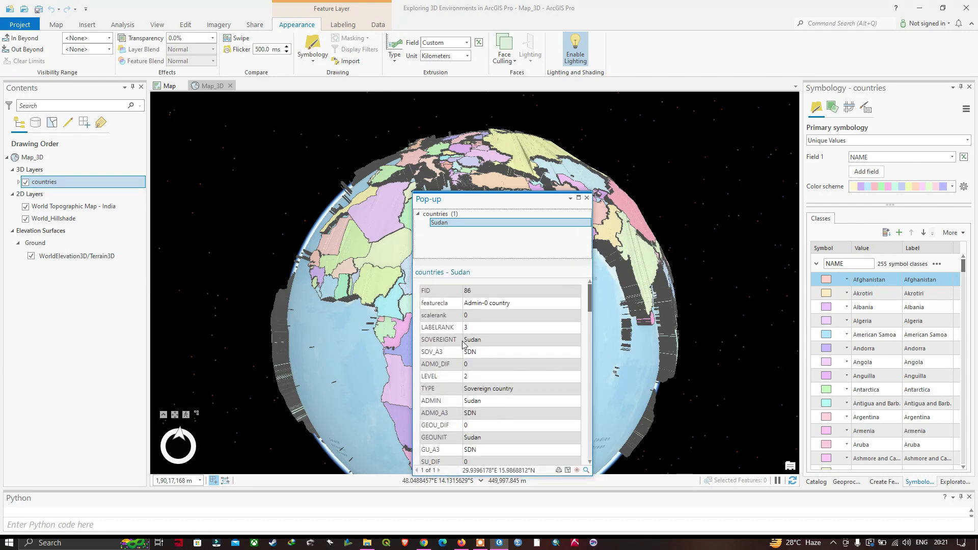
scroll(489, 345, "down", 8)
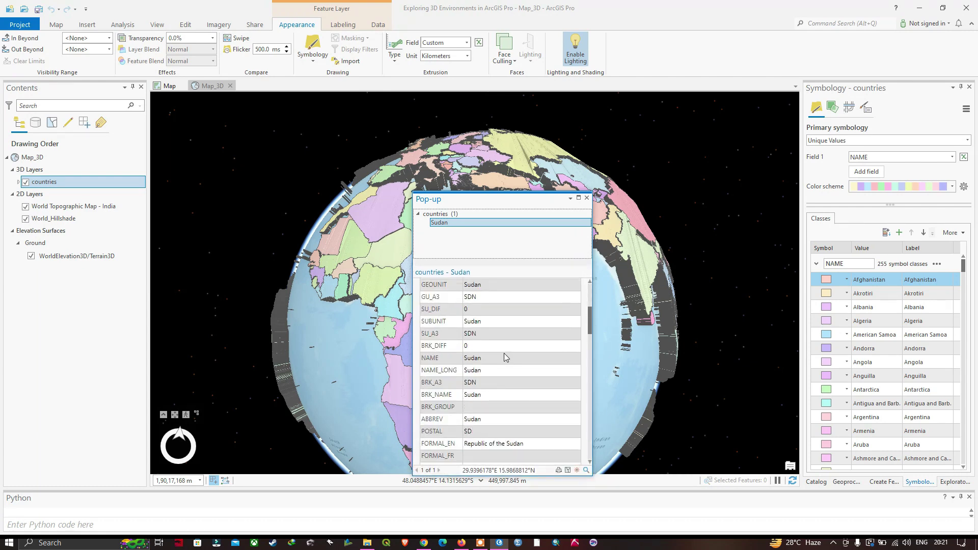
scroll(506, 360, "down", 12)
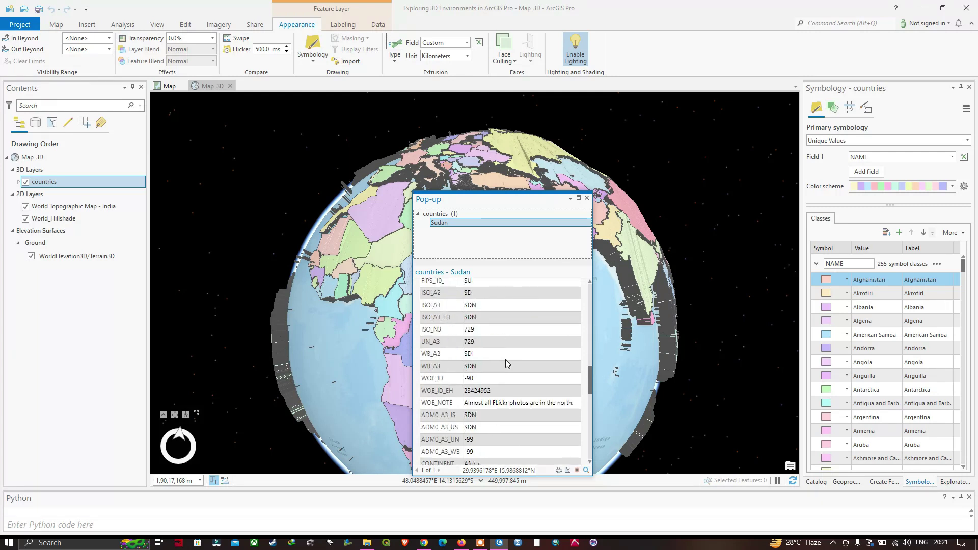
left_click(588, 199)
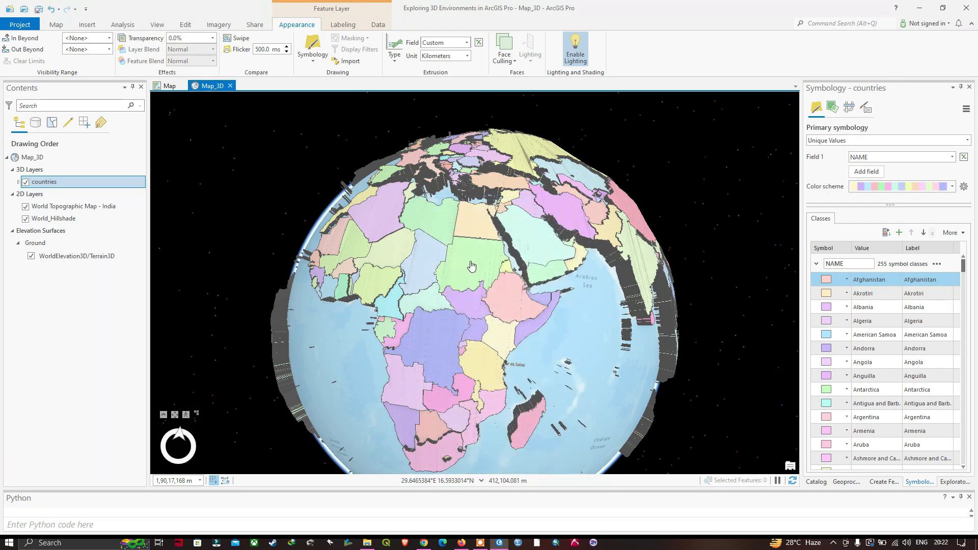
left_click(540, 238)
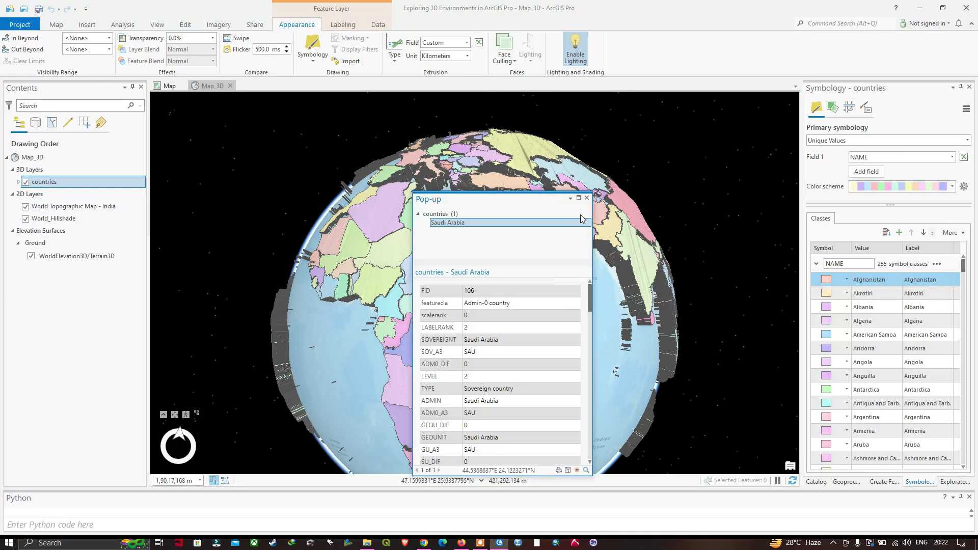
left_click(586, 198)
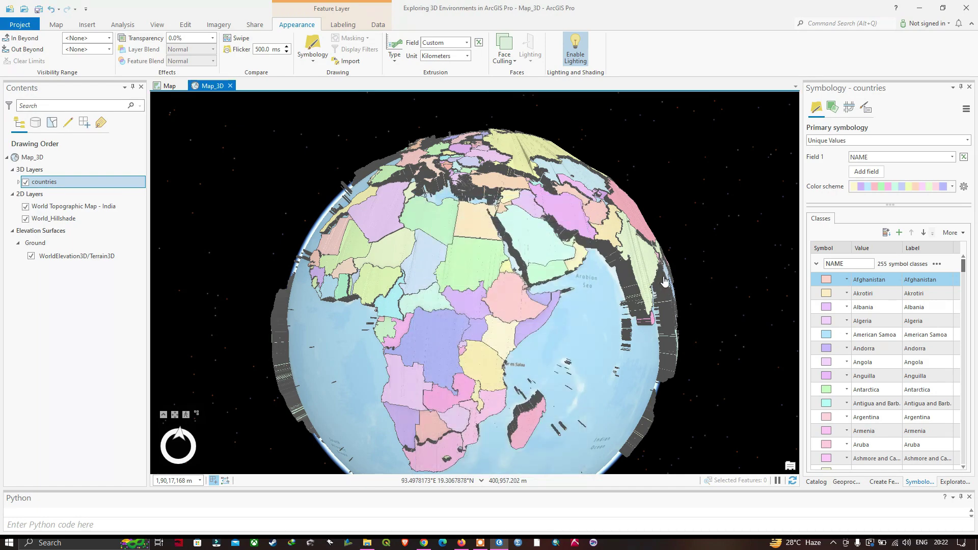
- Tilt and rotate the globe from Africa to the Indian Ocean to compare the extruded country heights from the side
left_click_drag(547, 320, 545, 332)
middle_click_drag(545, 331, 539, 392)
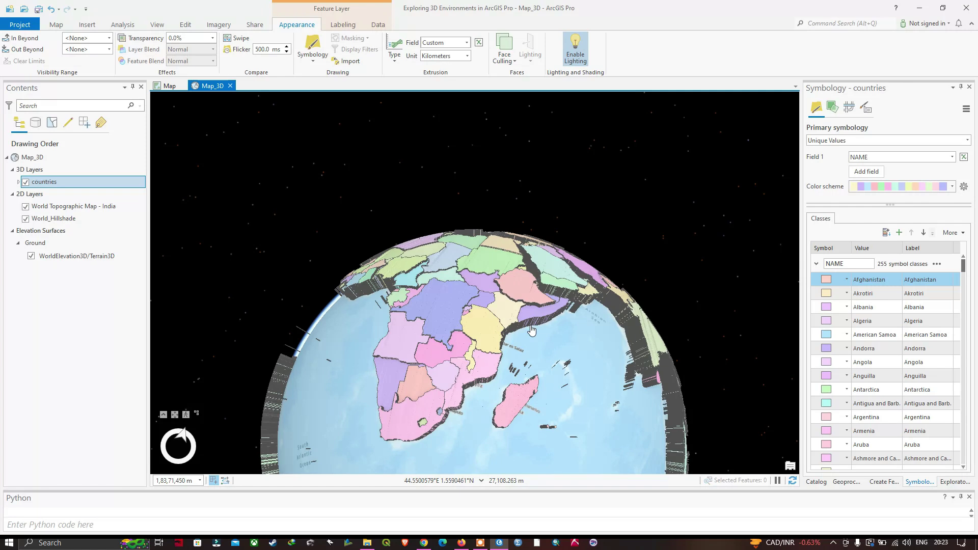
left_click_drag(531, 330, 530, 387)
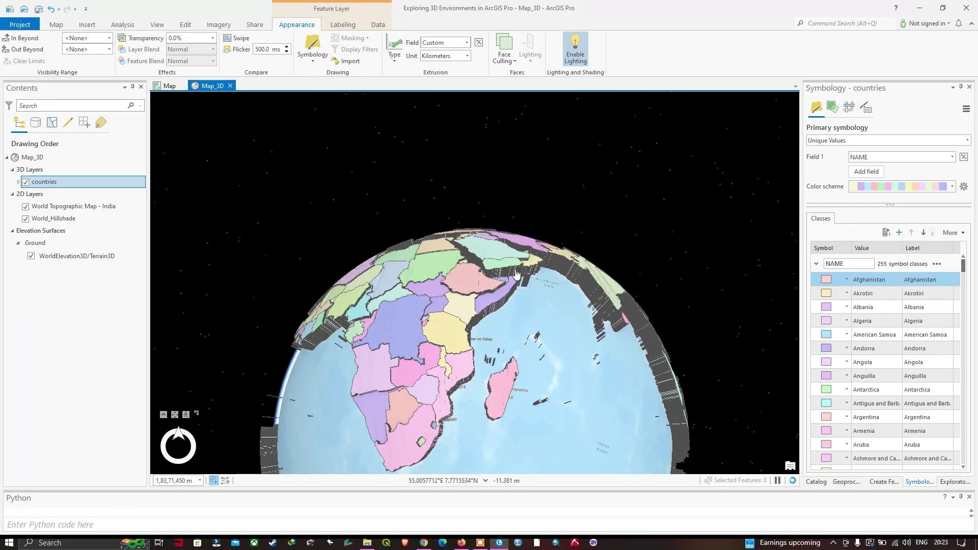
left_click_drag(517, 280, 530, 368)
left_click_drag(523, 286, 520, 333)
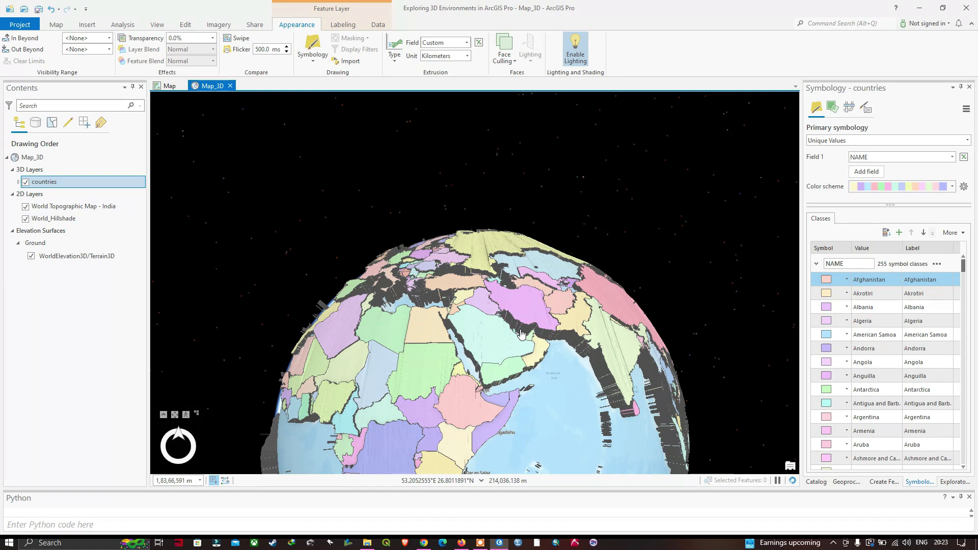
scroll(532, 345, "down", 2)
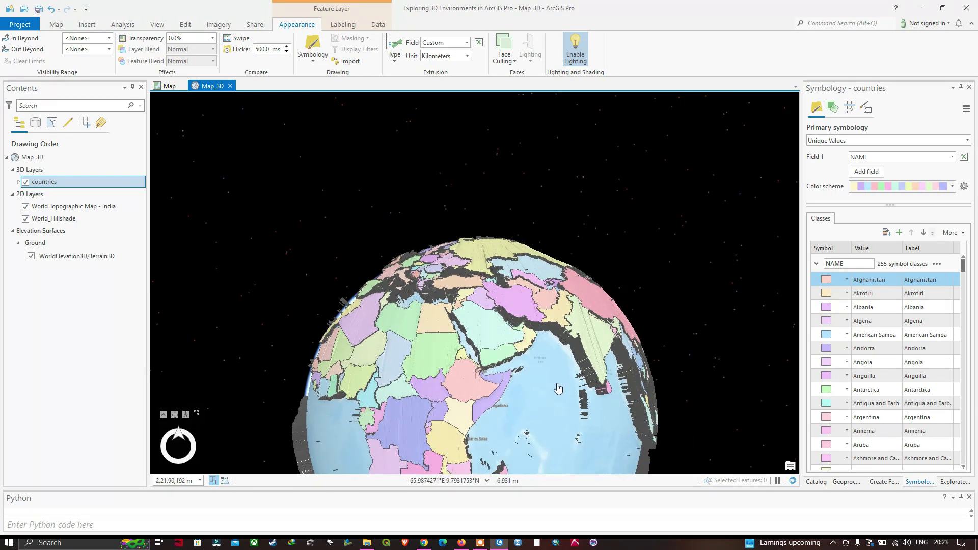
left_click_drag(559, 372, 495, 307)
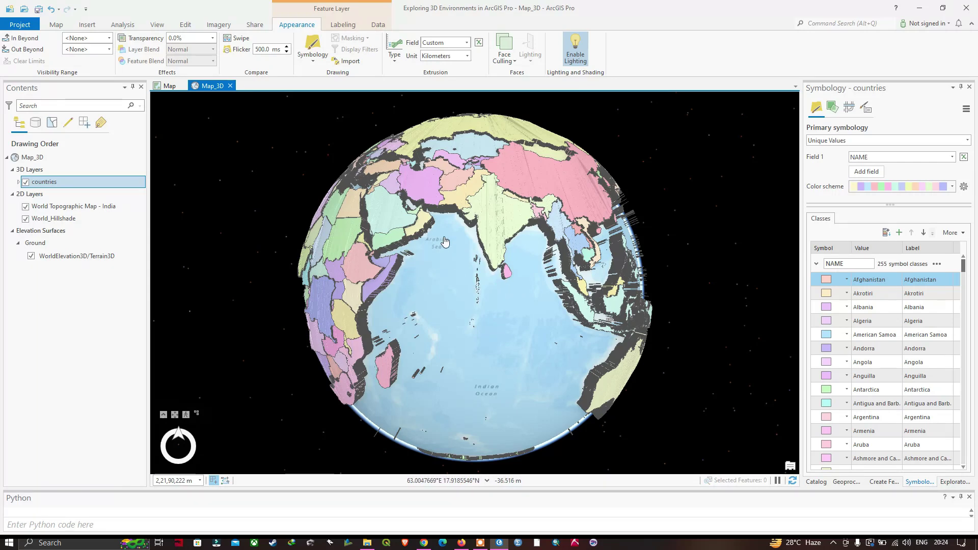
left_click_drag(444, 241, 499, 249)
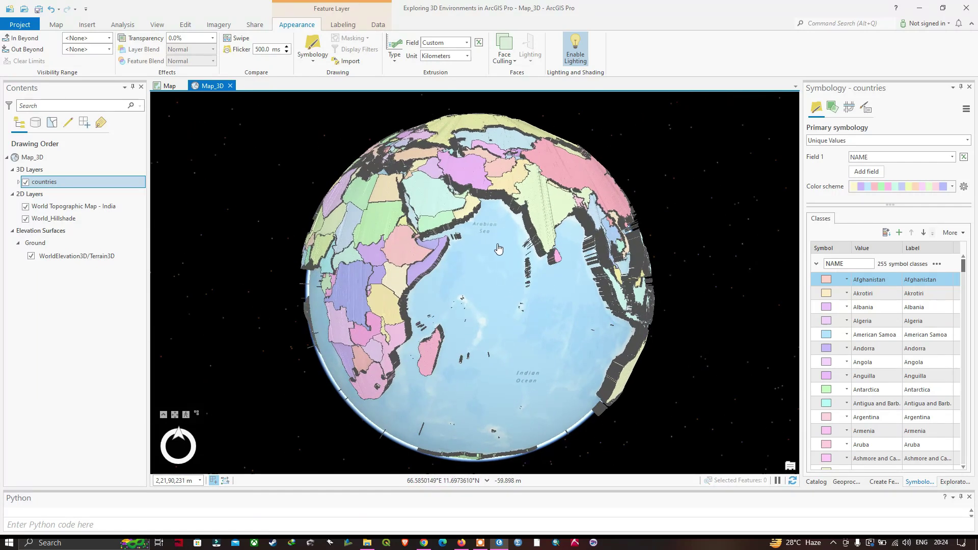